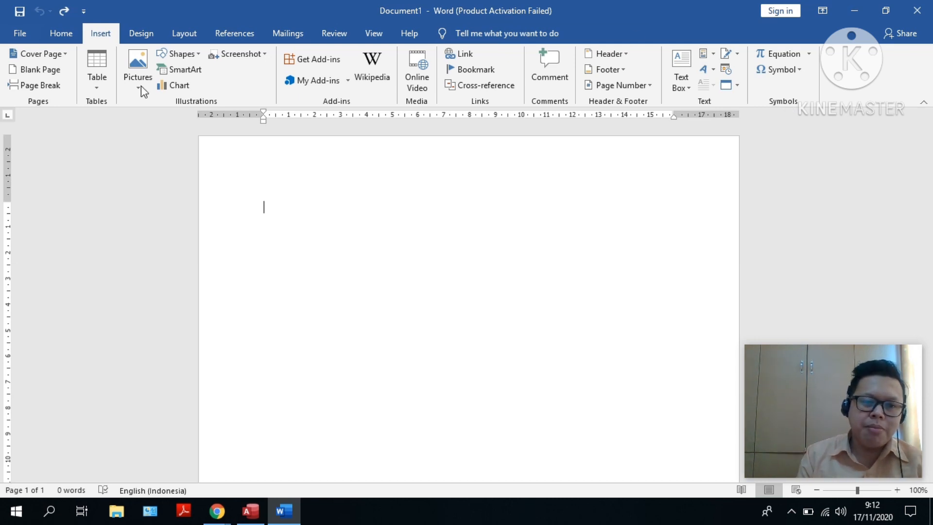
{"action": "left_click", "coordinate": [66, 53]}
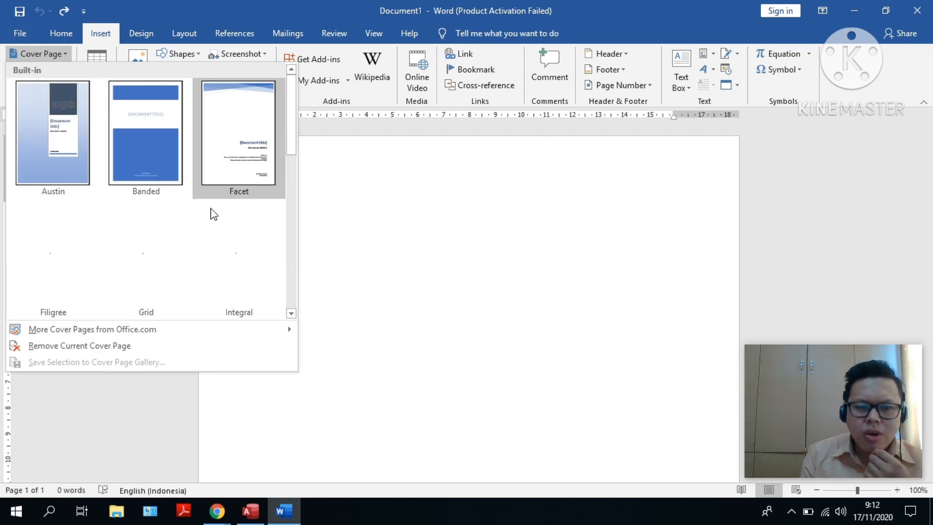
{"action": "left_click", "coordinate": [348, 222]}
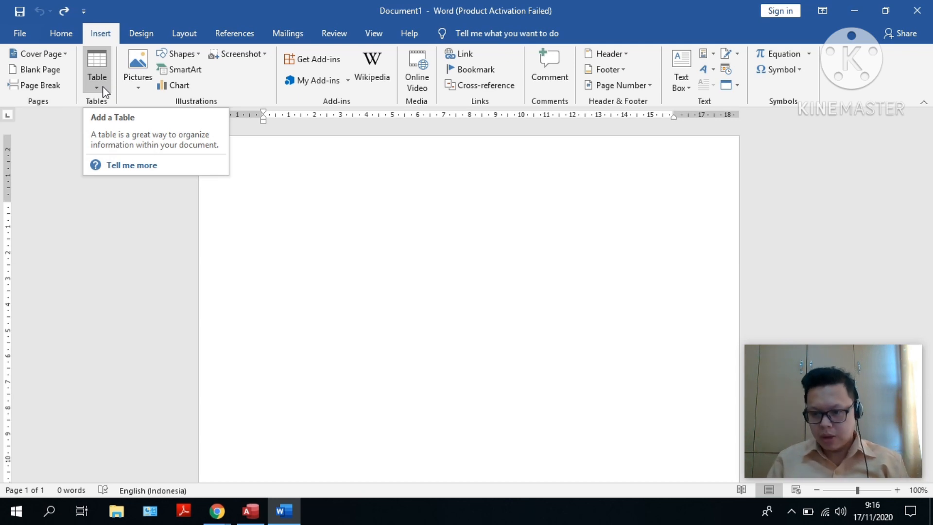
Insert a table of 5 columns by 8 rows and apply the Plain Table 3 style
{"action": "left_click", "coordinate": [103, 87]}
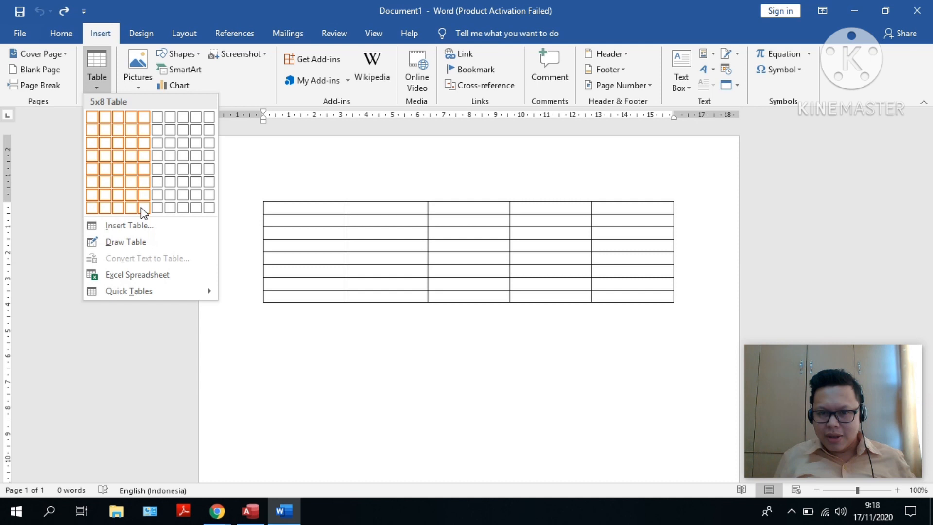
{"action": "left_click", "coordinate": [141, 208]}
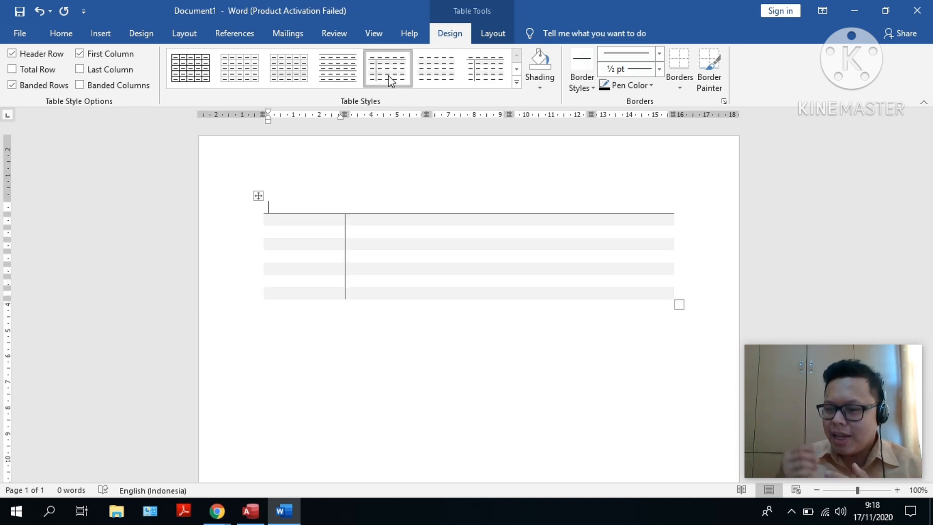
{"action": "left_click", "coordinate": [518, 82]}
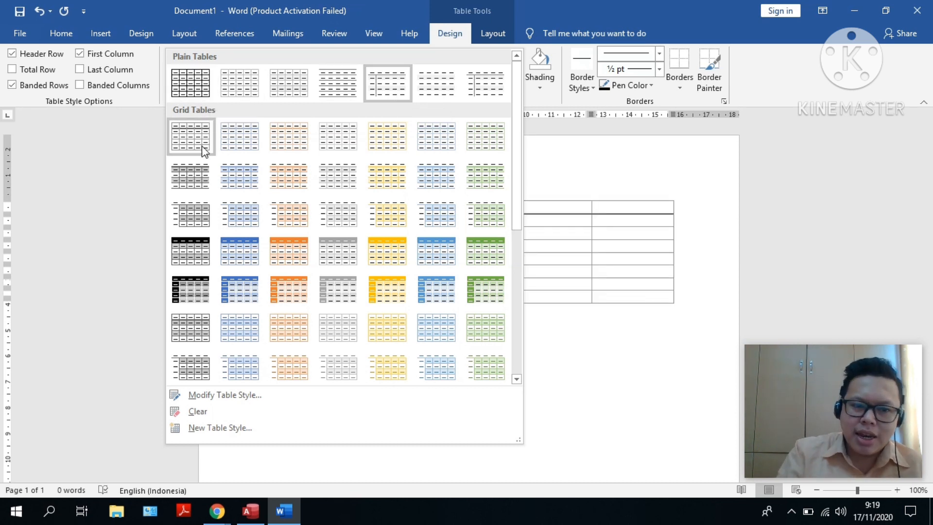
{"action": "left_click", "coordinate": [386, 82]}
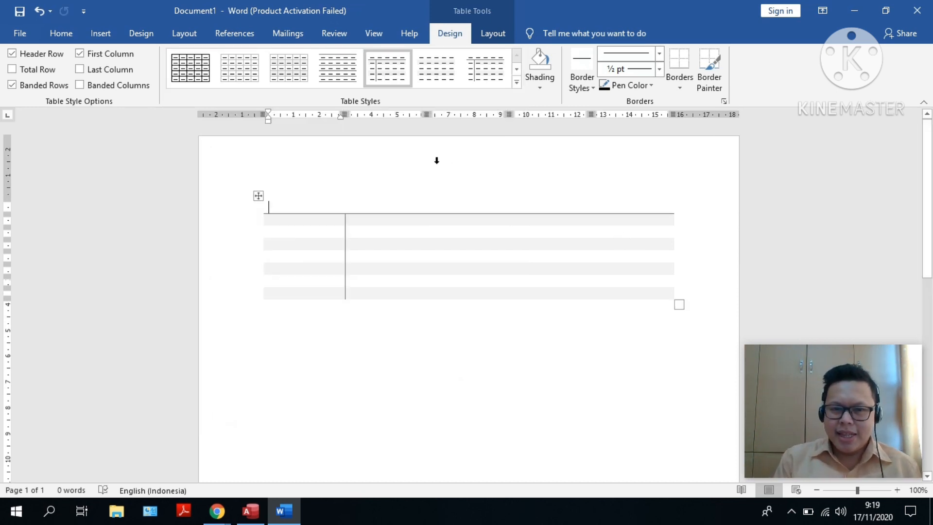
Enter HALO in the first cell of the table's header row
{"action": "left_click", "coordinate": [535, 89]}
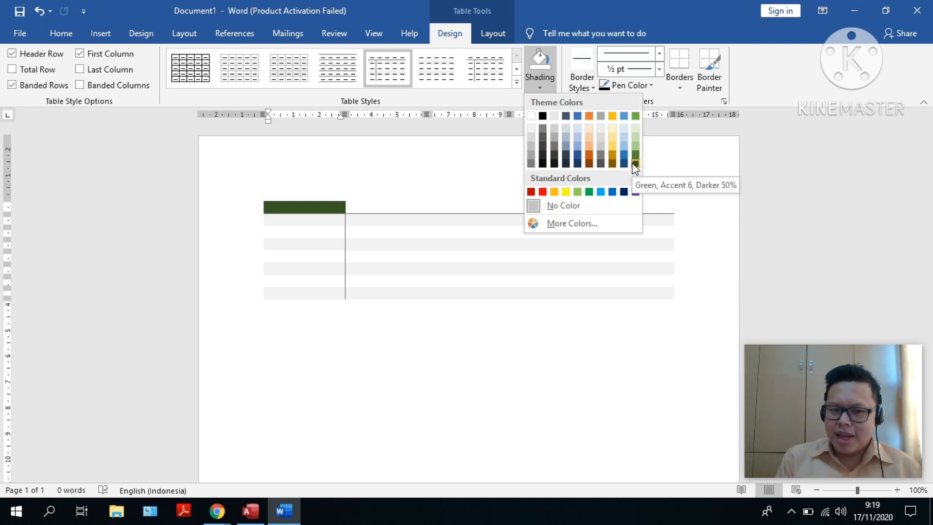
{"action": "left_click", "coordinate": [332, 216]}
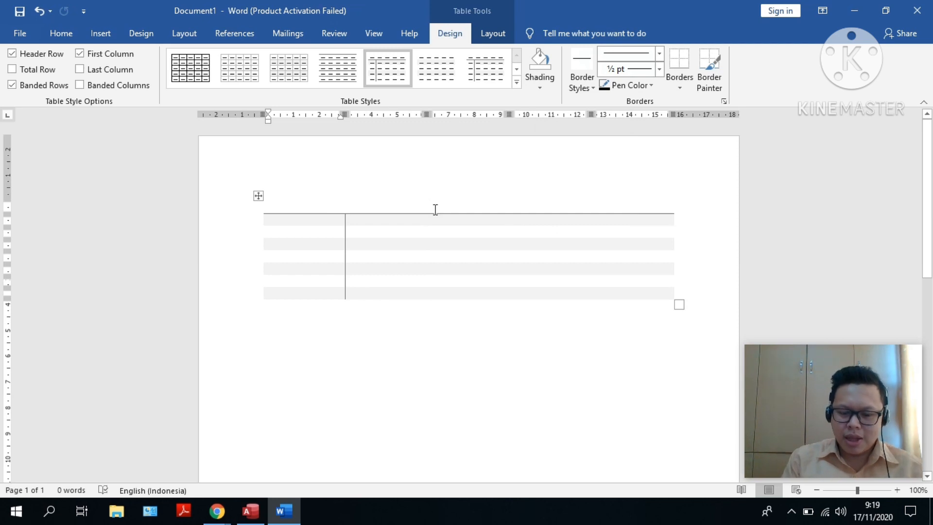
{"action": "type", "text": "HALO"}
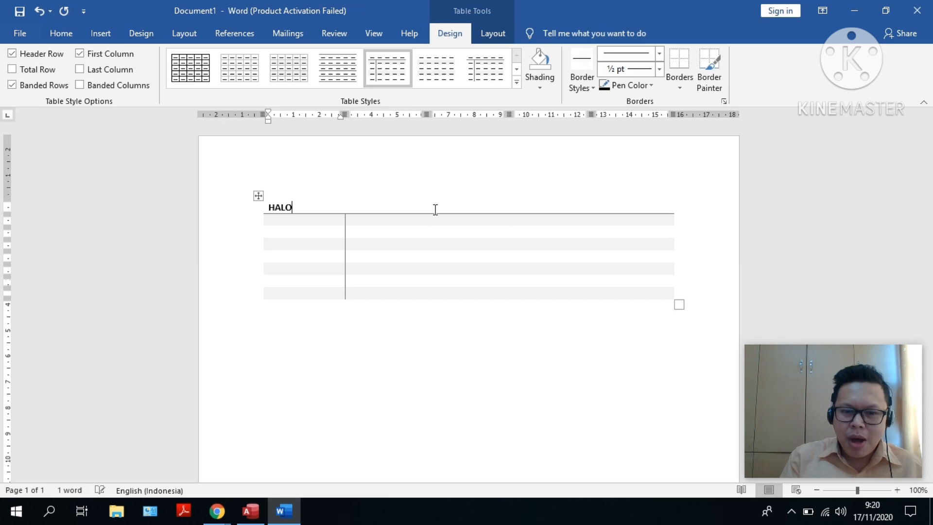
Shade the HALO cell with a light blue theme color and center its text
{"action": "key", "text": "shift+Left"}
{"action": "key", "text": "shift+Left"}
{"action": "key", "text": "shift+Left"}
{"action": "key", "text": "shift+Left"}
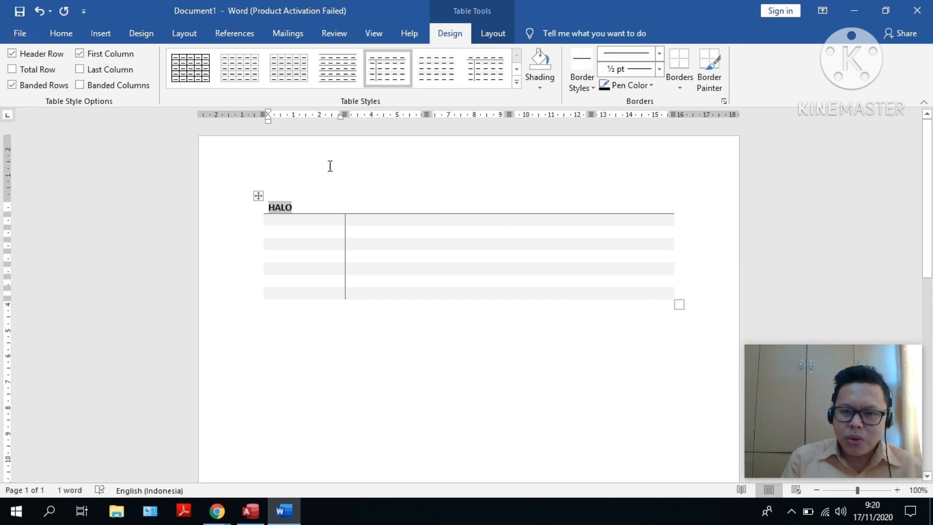
{"action": "left_click", "coordinate": [541, 80]}
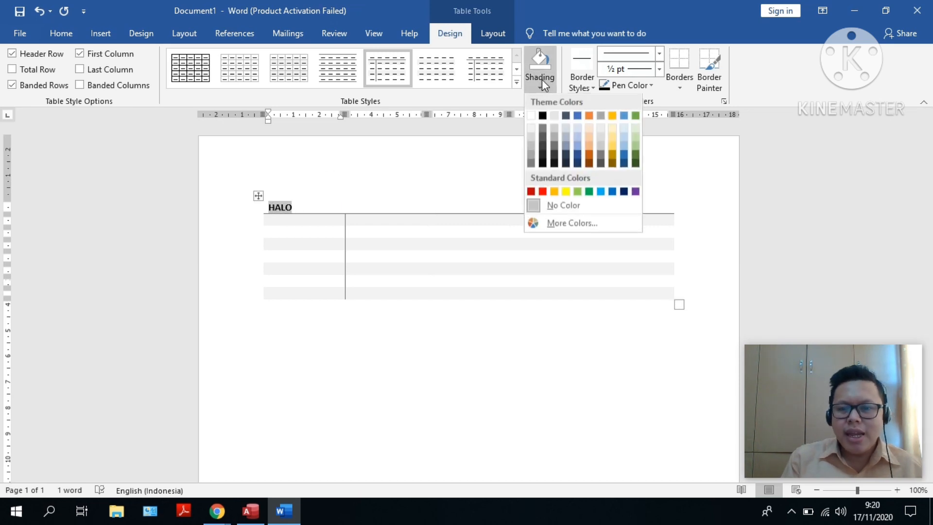
{"action": "left_click", "coordinate": [575, 146]}
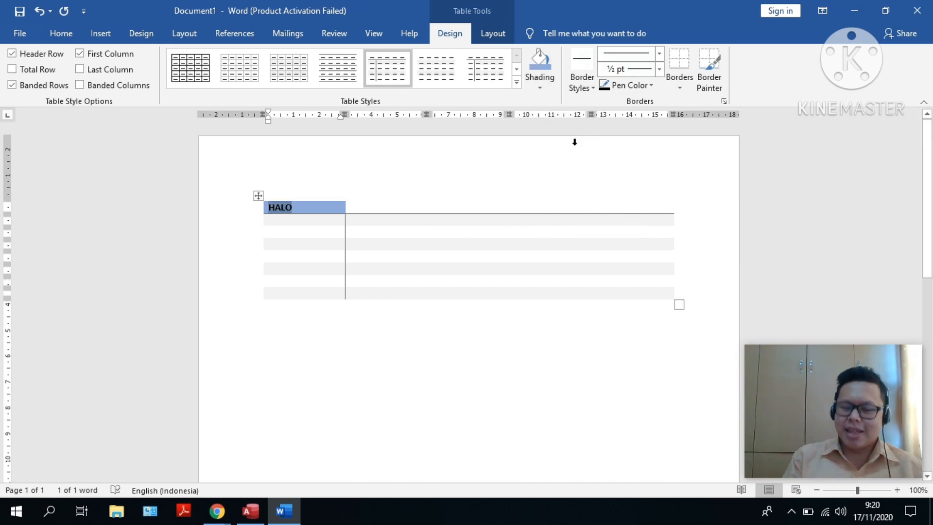
{"action": "key", "text": "ctrl+e"}
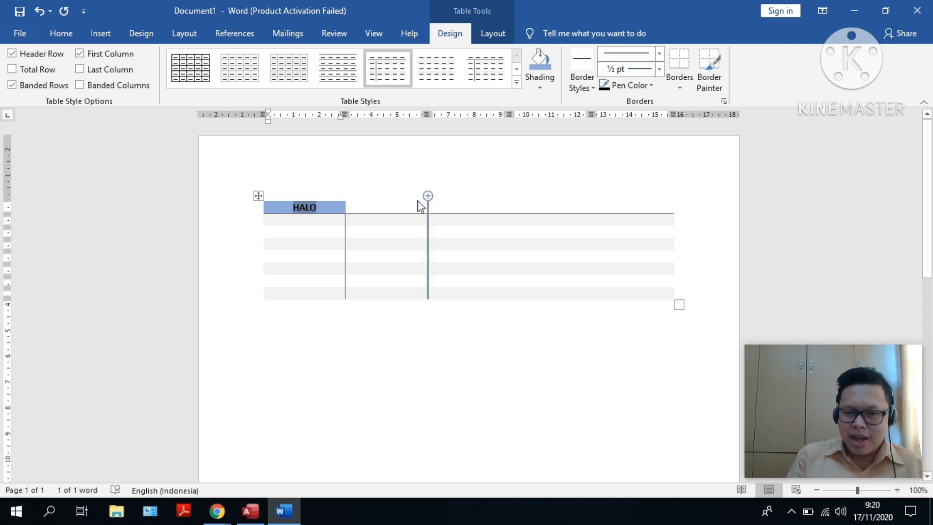
Enter APA KABAR? in the second cell of the header row and shade that cell with the standard purple
{"action": "left_click", "coordinate": [385, 208]}
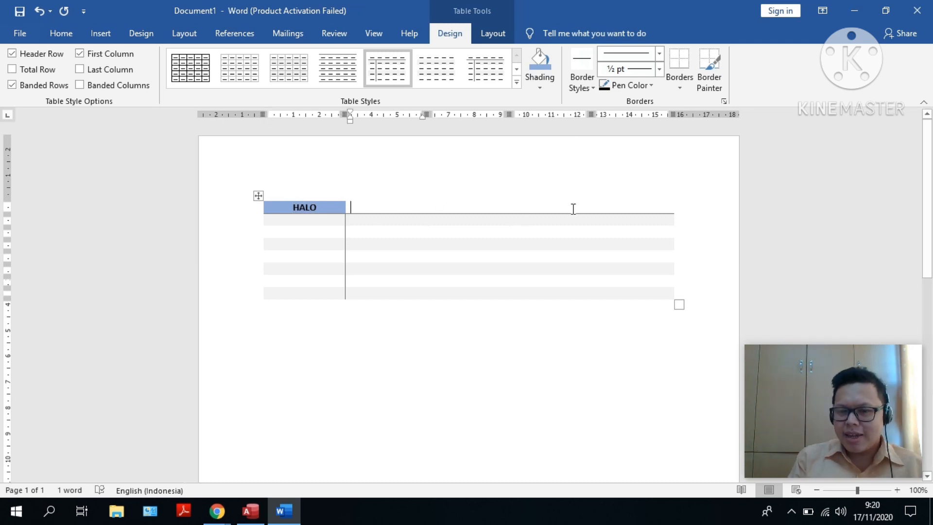
{"action": "type", "text": "APA KABAR?"}
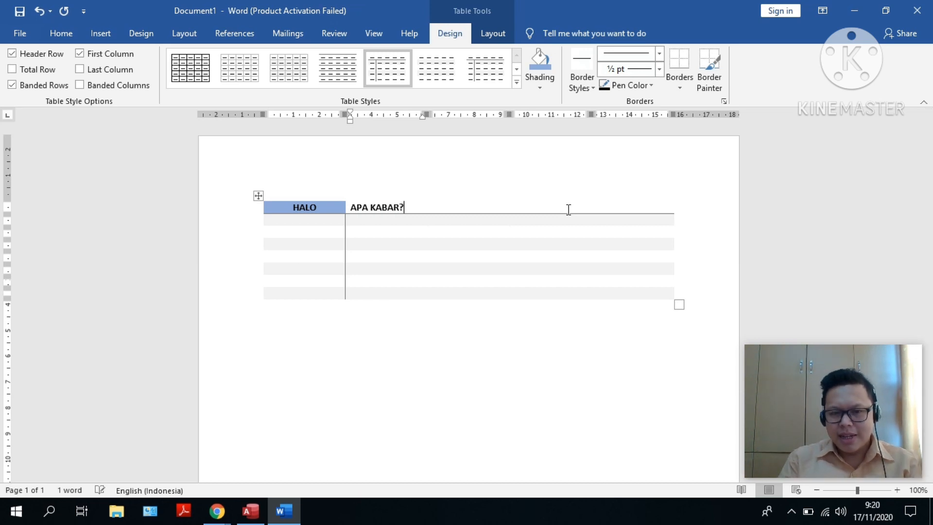
{"action": "key", "text": "shift+Left"}
{"action": "key", "text": "shift+Left"}
{"action": "key", "text": "shift+Left"}
{"action": "key", "text": "shift+Left"}
{"action": "key", "text": "shift+Left"}
{"action": "key", "text": "shift+Left"}
{"action": "key", "text": "shift+Left"}
{"action": "key", "text": "shift+Left"}
{"action": "key", "text": "shift+Left"}
{"action": "key", "text": "shift+Left"}
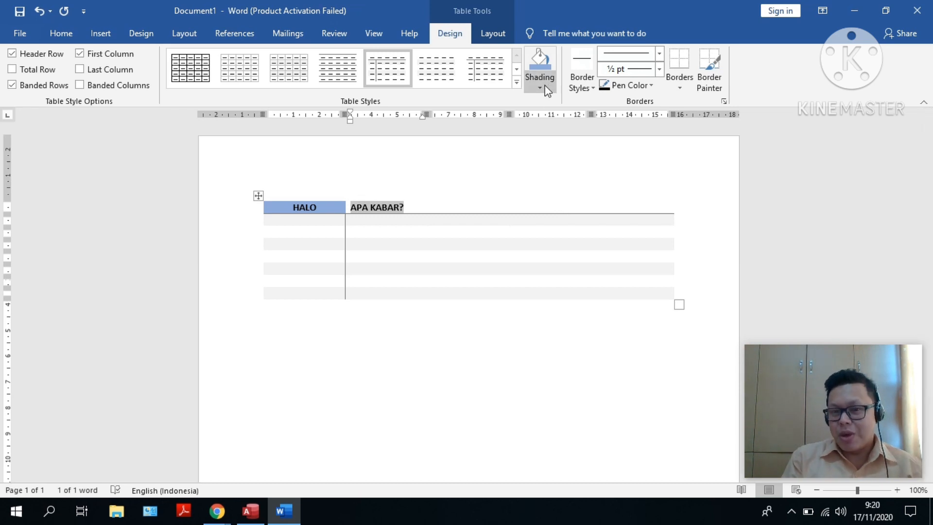
{"action": "left_click", "coordinate": [540, 88]}
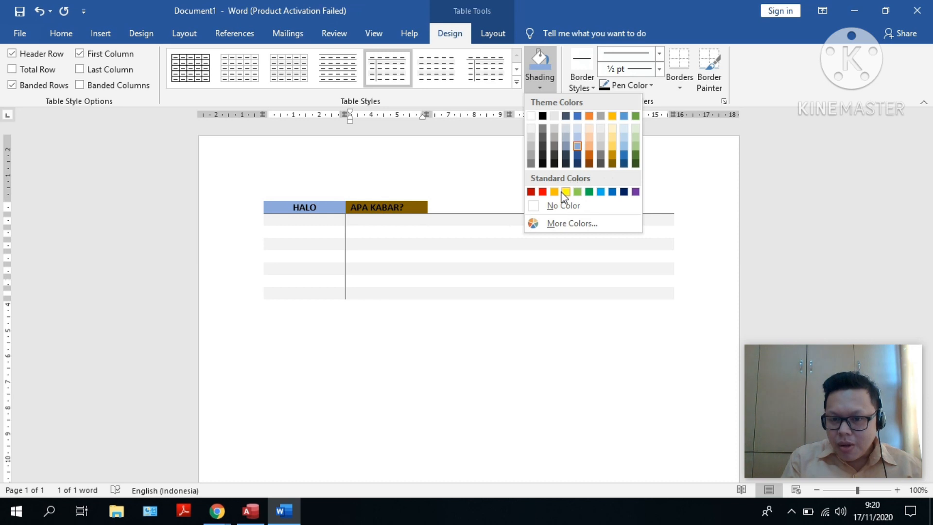
{"action": "left_click", "coordinate": [636, 192]}
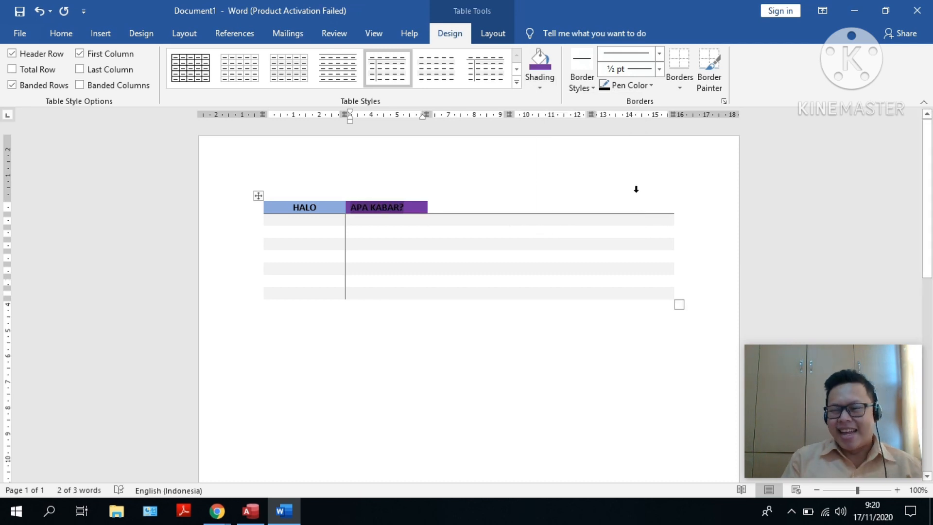
Center the APA KABAR? text and place the cursor in the third cell of the header row
{"action": "key", "text": "Tab"}
{"action": "key", "text": "Right"}
{"action": "key", "text": "Right"}
{"action": "key", "text": "Right"}
{"action": "key", "text": "Left"}
{"action": "key", "text": "Left"}
{"action": "key", "text": "Left"}
{"action": "key", "text": "Left"}
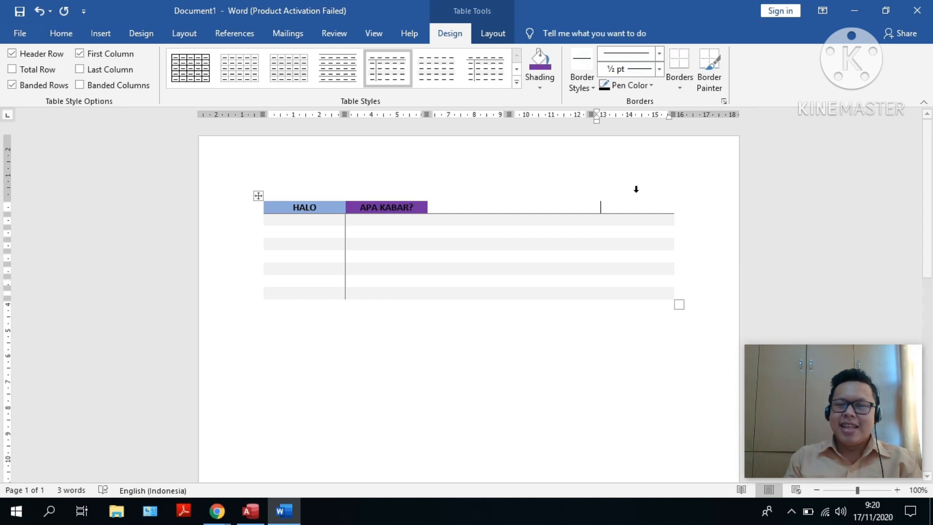
{"action": "key", "text": "Right"}
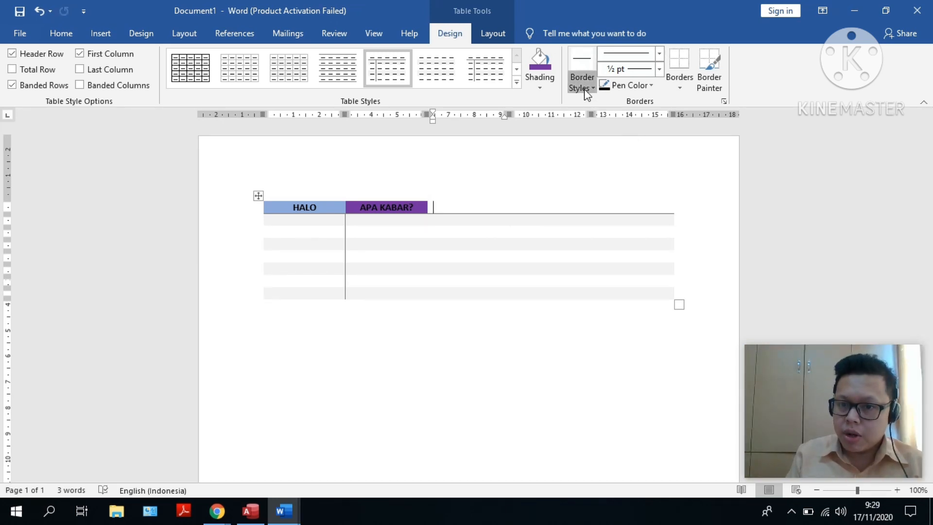
Paint a black double-line border beside the first column, under header columns three to five, and down the table's outer right edge below the header
{"action": "left_click", "coordinate": [586, 89]}
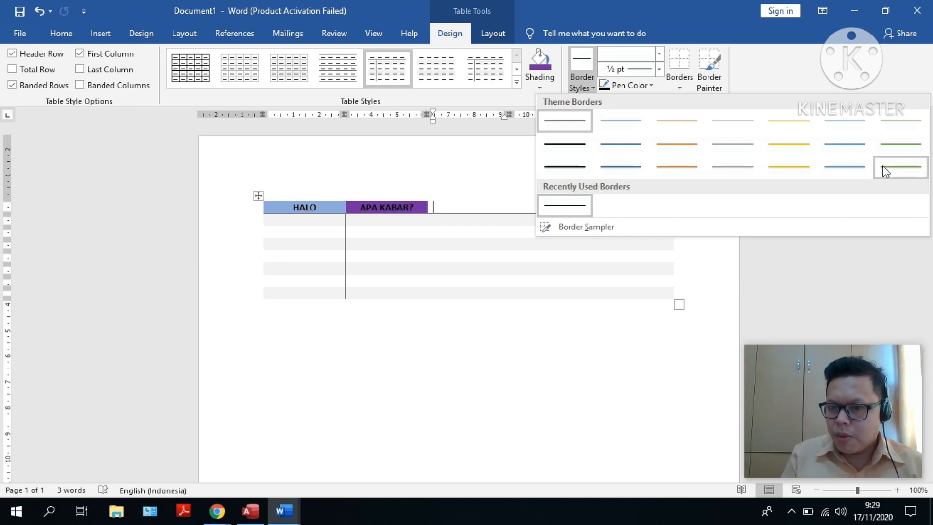
{"action": "left_click", "coordinate": [566, 167]}
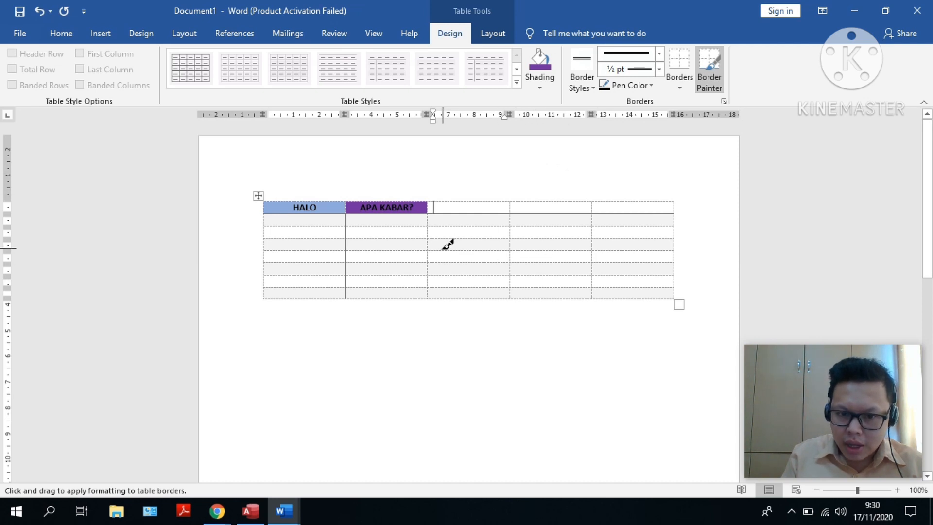
{"action": "left_click_drag", "start_coordinate": [345, 214], "coordinate": [345, 298]}
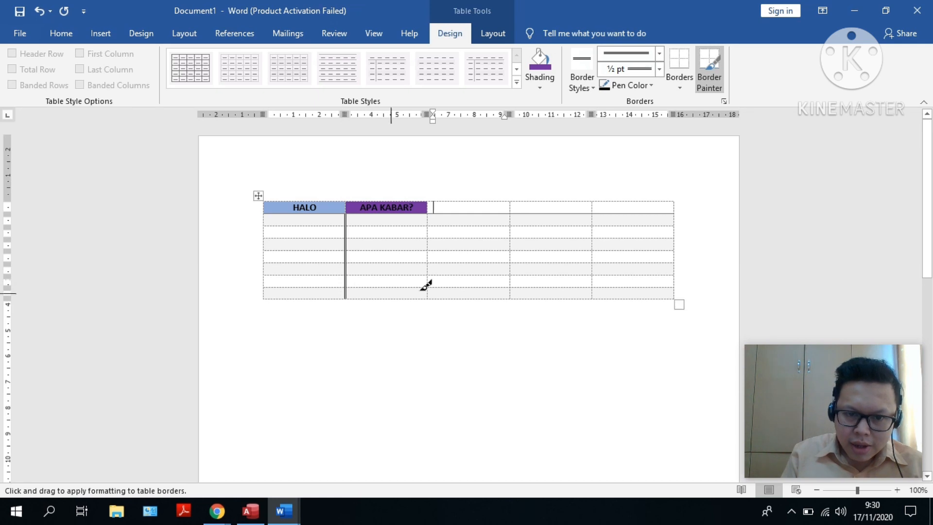
{"action": "left_click_drag", "start_coordinate": [429, 215], "coordinate": [675, 212]}
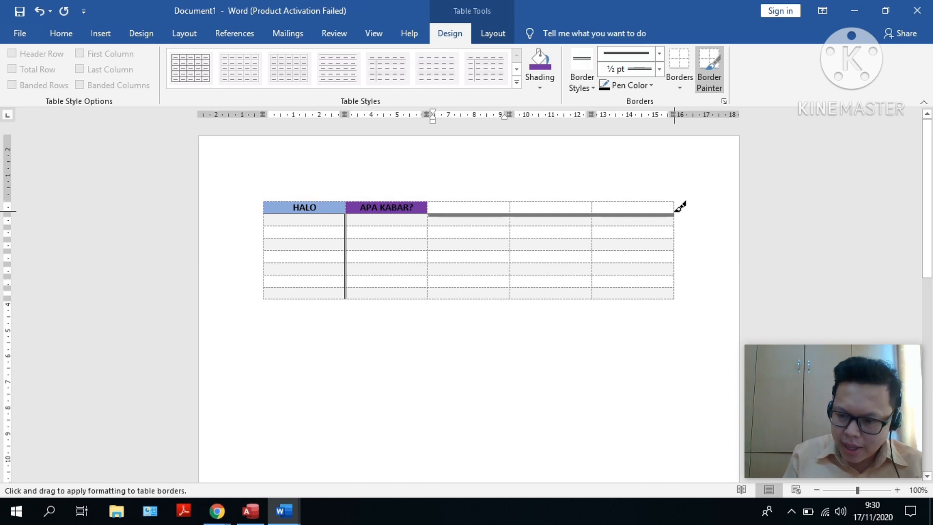
{"action": "left_click_drag", "start_coordinate": [675, 212], "coordinate": [676, 212]}
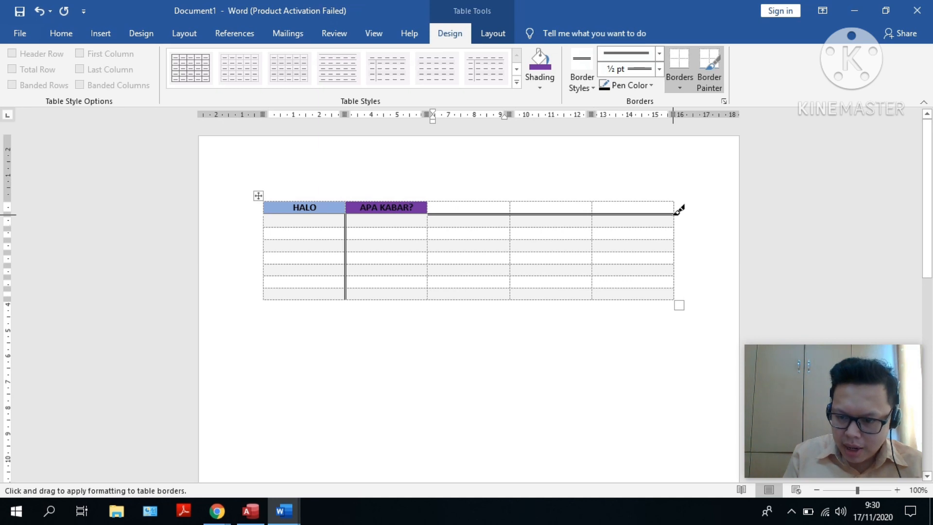
{"action": "left_click_drag", "start_coordinate": [677, 212], "coordinate": [676, 297]}
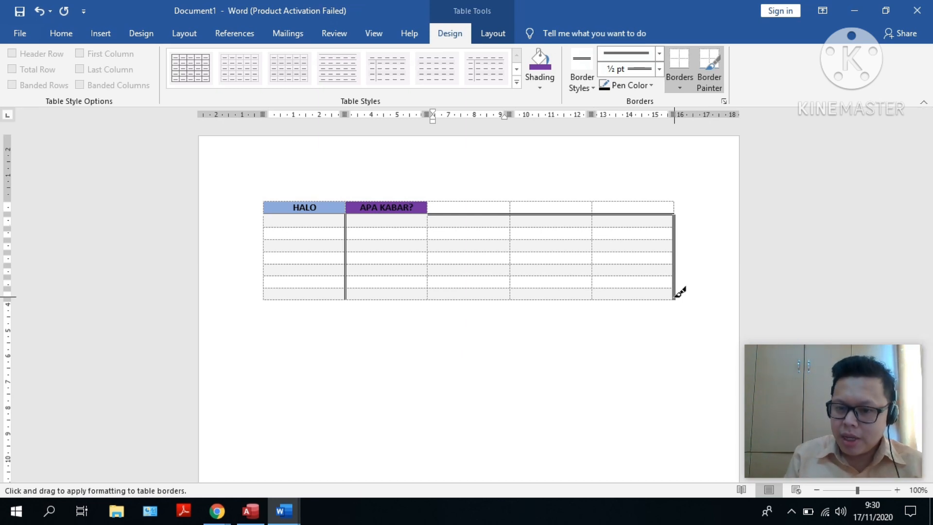
{"action": "left_click_drag", "start_coordinate": [675, 297], "coordinate": [675, 297]}
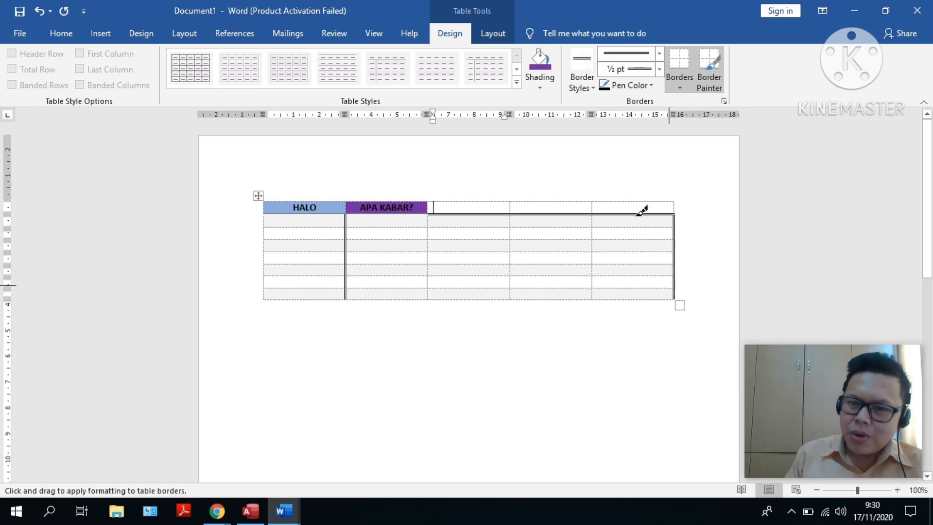
Review the available border styles, line styles and line weights for the table borders
{"action": "left_click", "coordinate": [589, 89]}
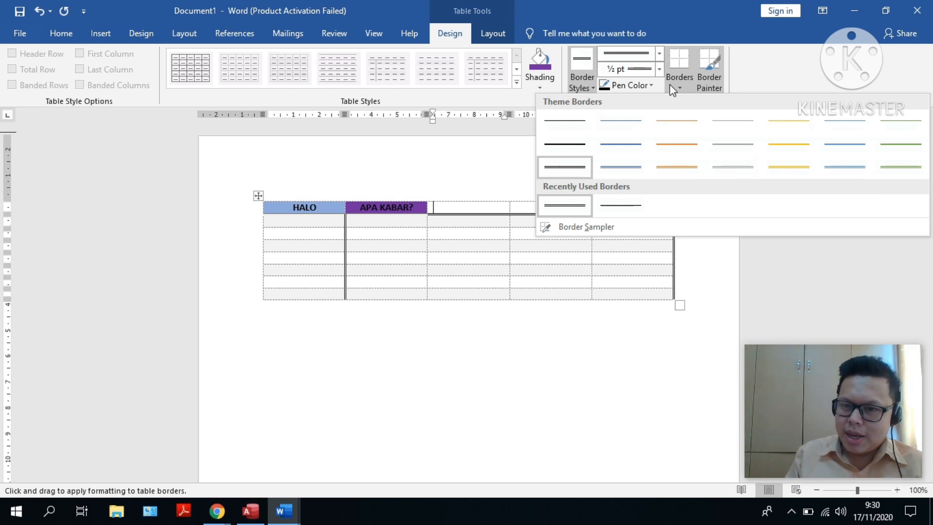
{"action": "left_click", "coordinate": [661, 55]}
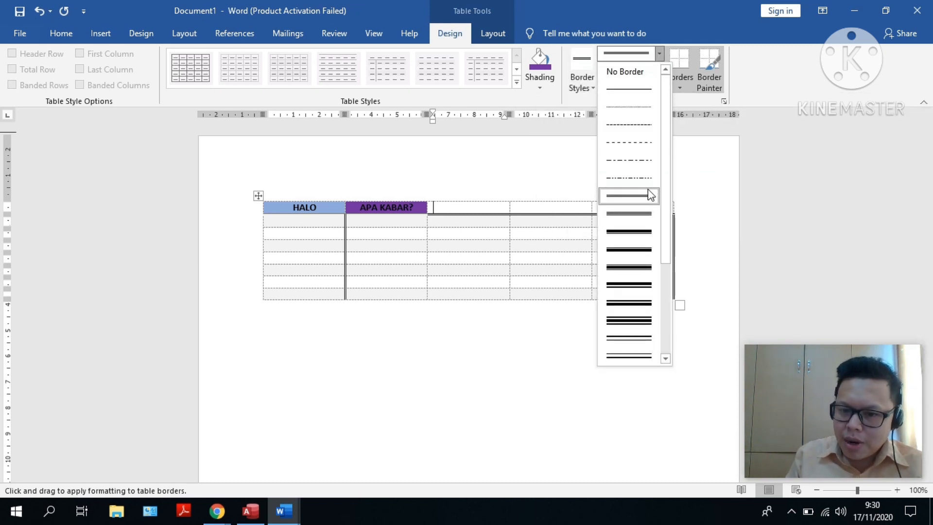
{"action": "left_click_drag", "start_coordinate": [663, 93], "coordinate": [662, 236]}
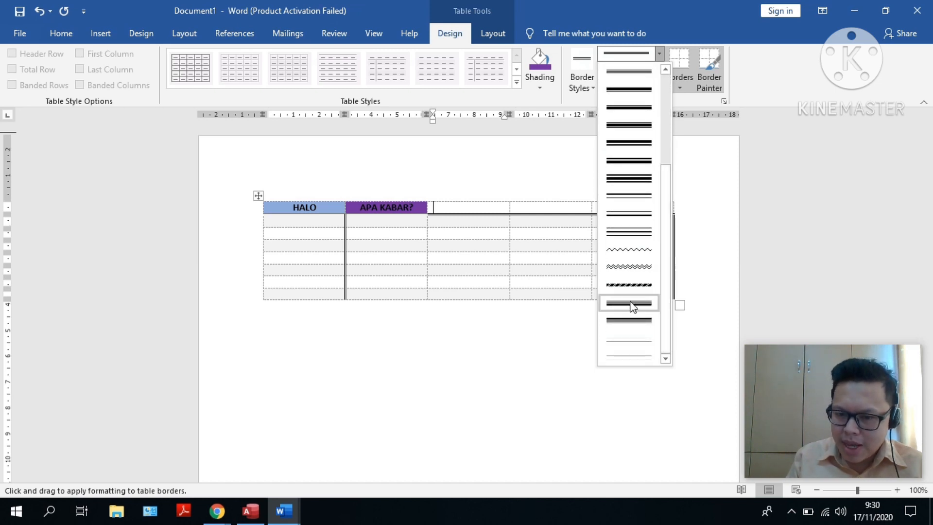
{"action": "left_click", "coordinate": [726, 125]}
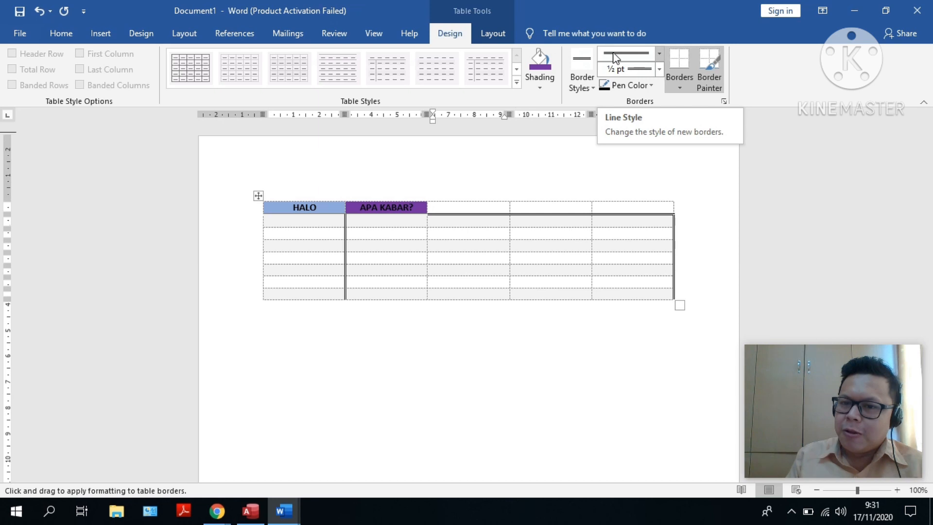
{"action": "left_click", "coordinate": [633, 72]}
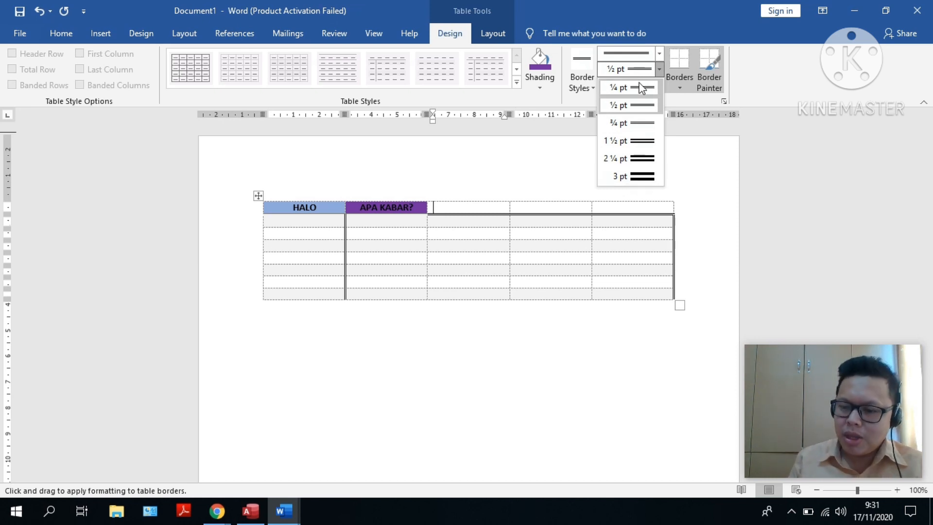
{"action": "left_click", "coordinate": [788, 67]}
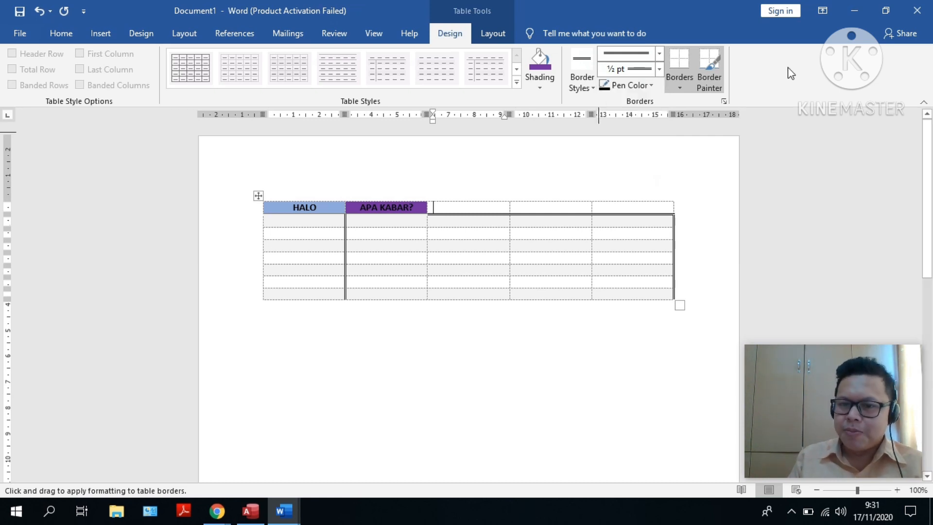
Set the border pen color to standard red and recolor the header row's lower border in the fourth and fifth columns
{"action": "left_click", "coordinate": [655, 86]}
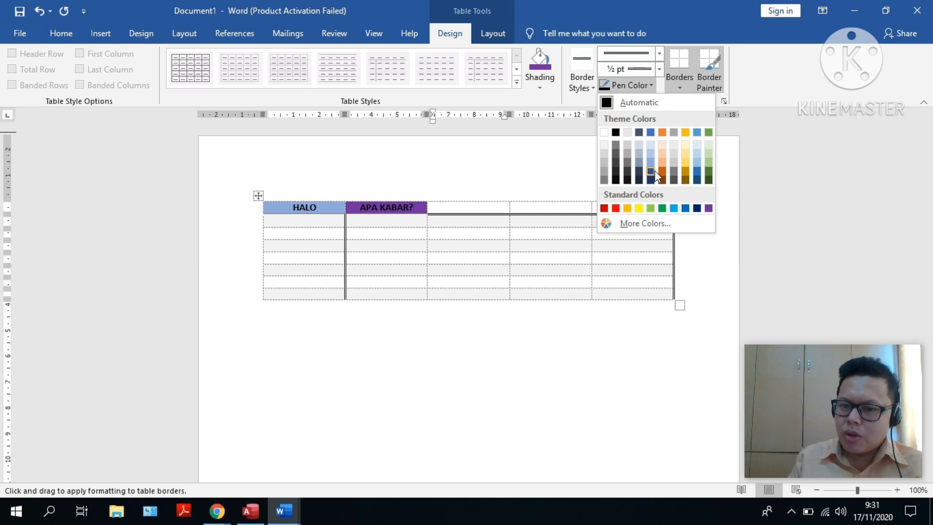
{"action": "left_click", "coordinate": [616, 208]}
{"action": "left_click", "coordinate": [559, 212]}
{"action": "left_click", "coordinate": [632, 213]}
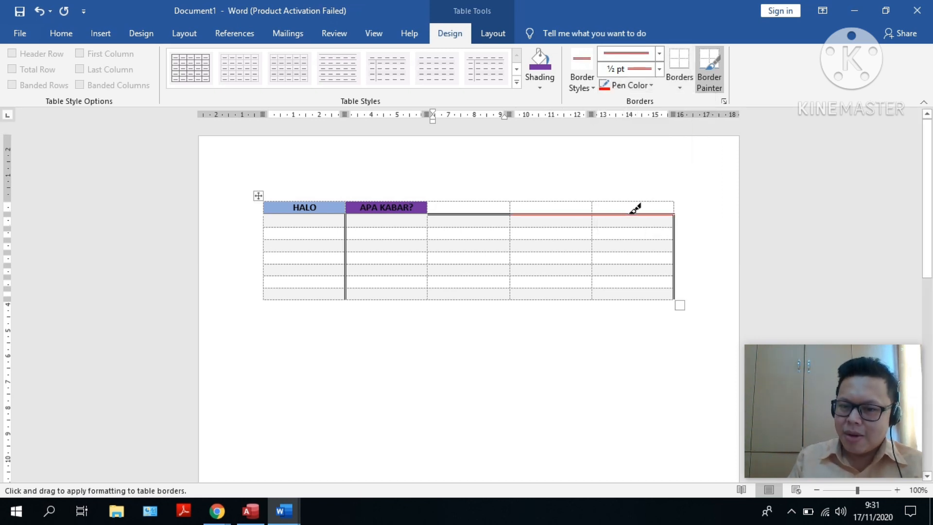
Recolor the third header cell's lower border and the first column's right border in rows two and three red, then stop border painting
{"action": "left_click", "coordinate": [484, 213]}
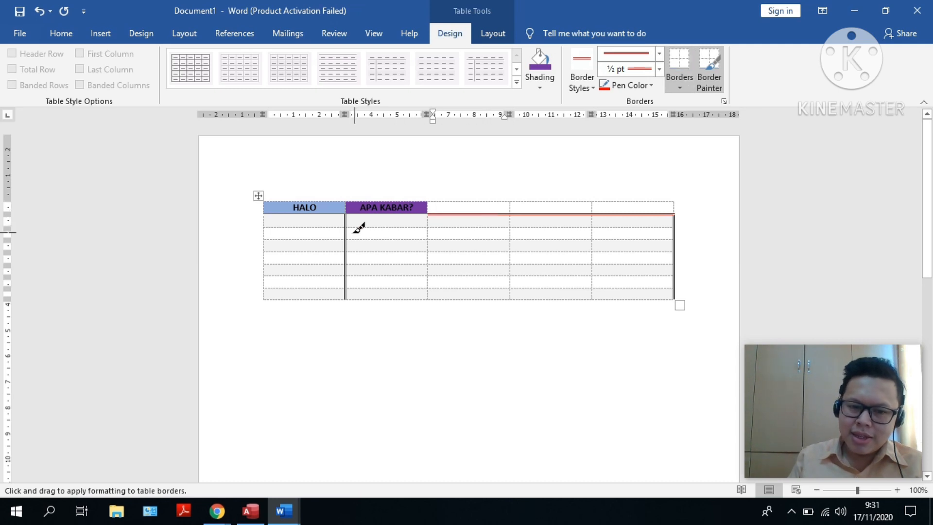
{"action": "left_click", "coordinate": [346, 227]}
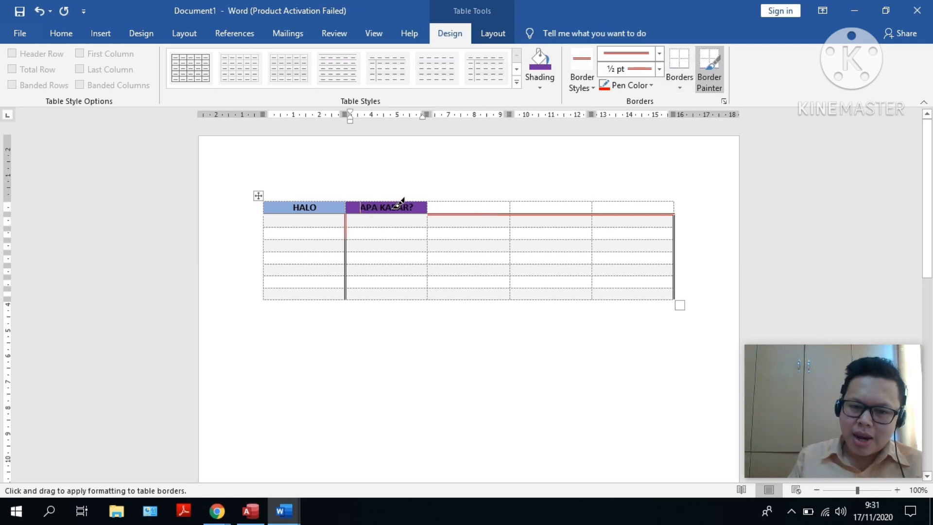
{"action": "key", "text": "Escape"}
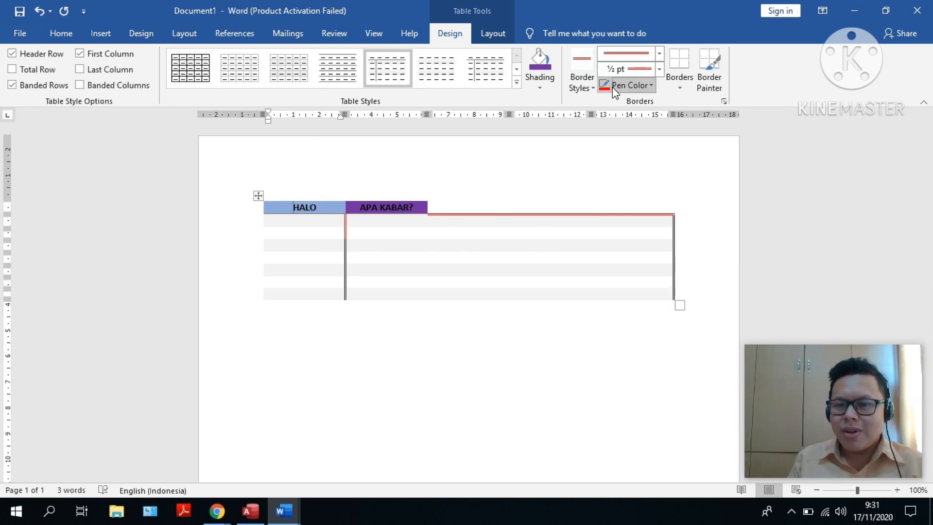
Set the border pen color to light green and paint the outer right border of rows four to six and the last cell's lower border in row four
{"action": "left_click", "coordinate": [628, 86]}
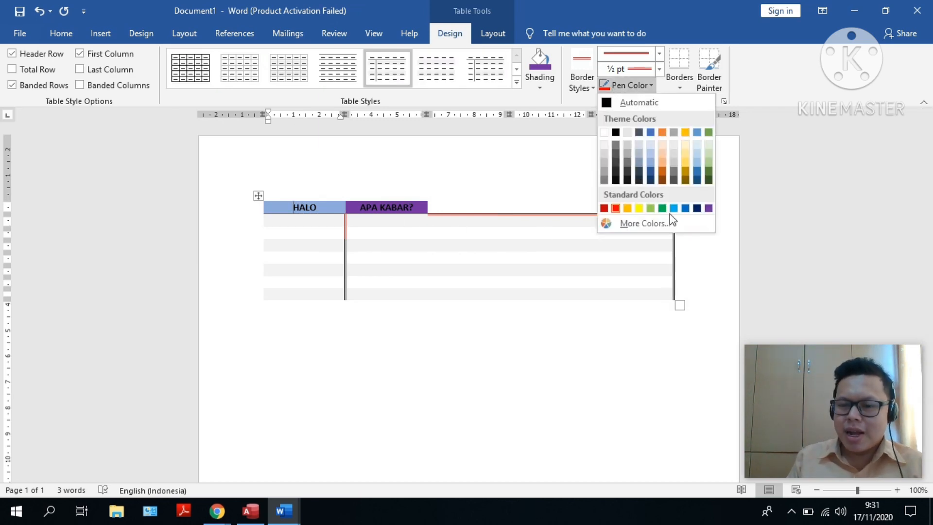
{"action": "left_click", "coordinate": [649, 209]}
{"action": "left_click", "coordinate": [675, 252]}
{"action": "left_click", "coordinate": [675, 252]}
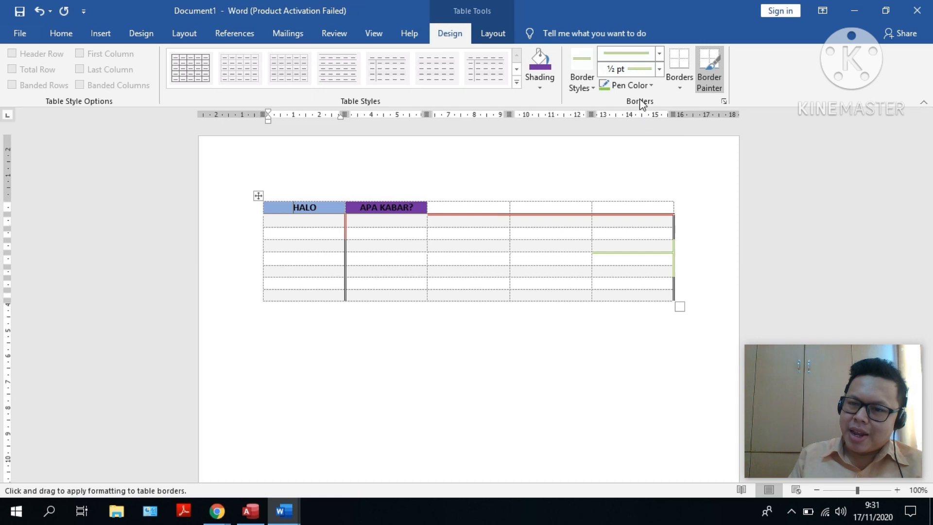
Review the table border options and the Insert Table dialog's column, row and AutoFit settings without inserting a table
{"action": "left_click", "coordinate": [681, 88]}
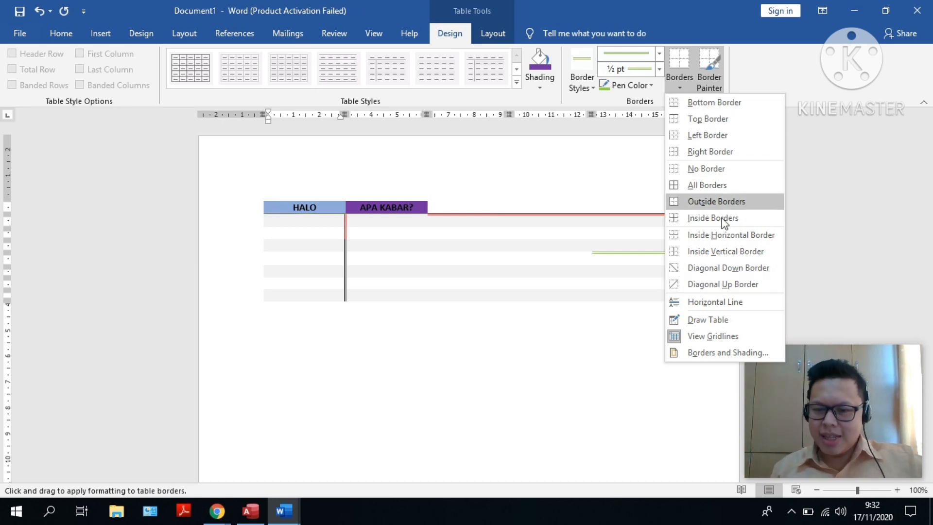
{"action": "left_click", "coordinate": [773, 78]}
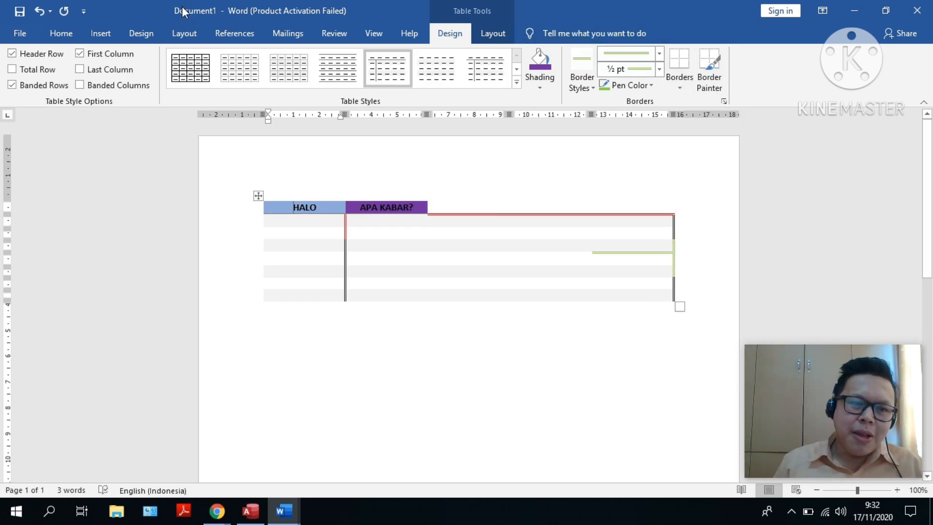
{"action": "left_click", "coordinate": [94, 32]}
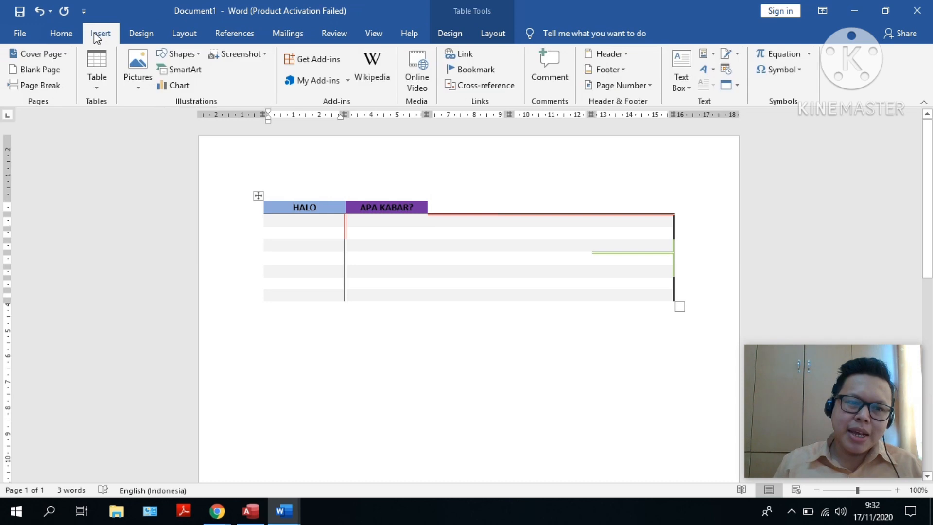
{"action": "left_click", "coordinate": [93, 87]}
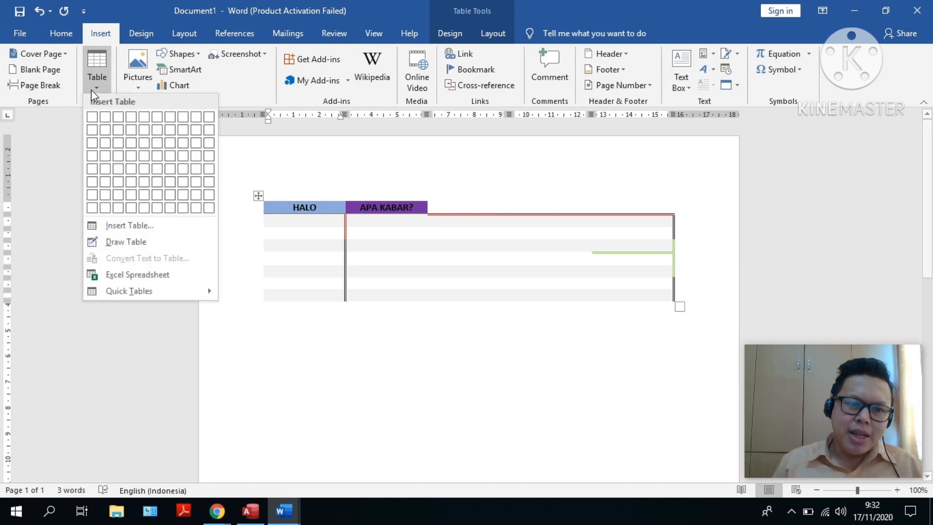
{"action": "left_click", "coordinate": [134, 226]}
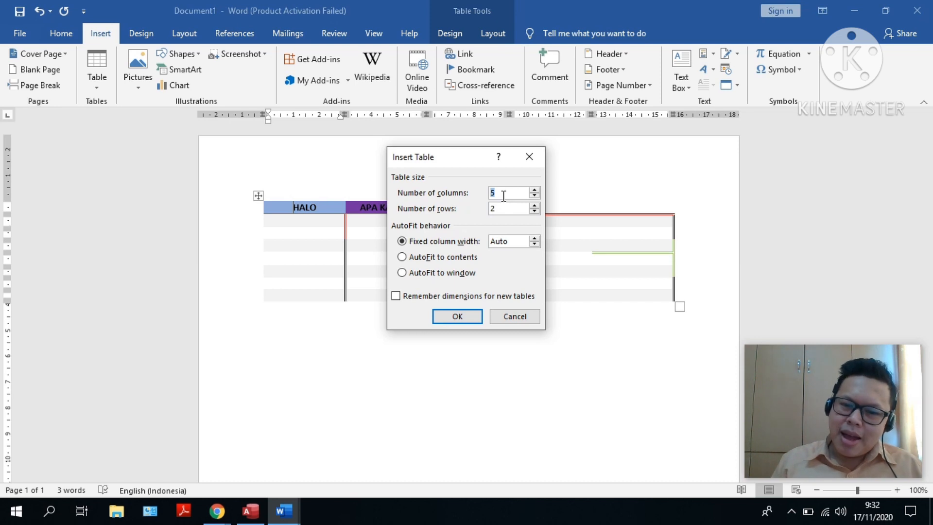
{"action": "left_click", "coordinate": [503, 212]}
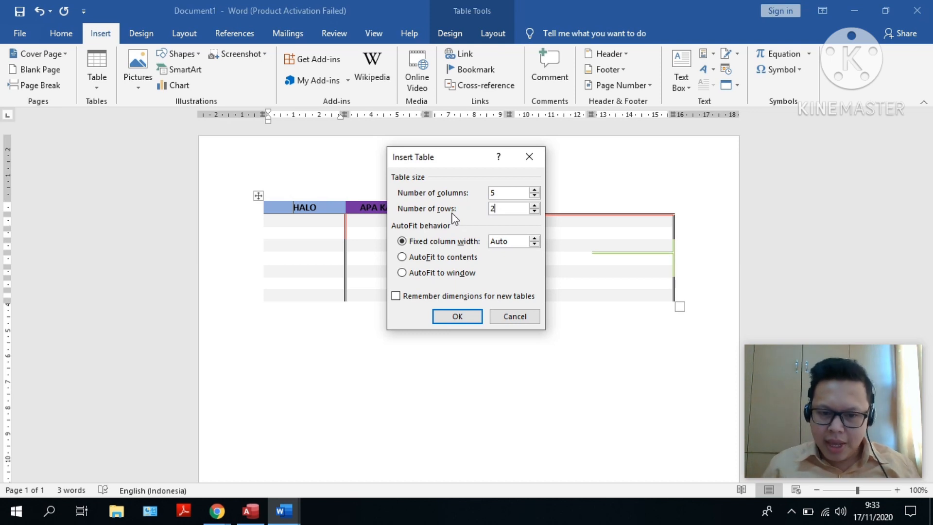
{"action": "left_click", "coordinate": [513, 316]}
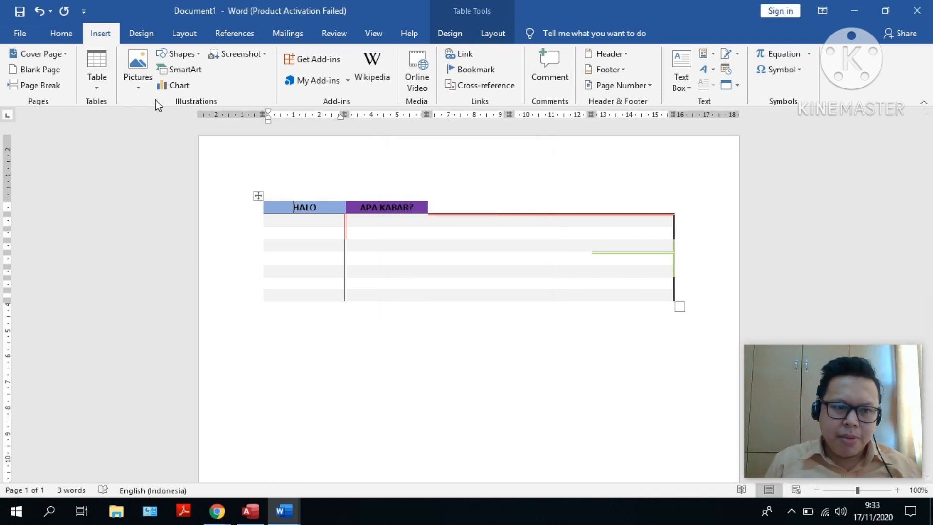
Draw a table about 15.9 cm wide and 2.3 cm high below the existing one and divide it into three columns and two rows
{"action": "left_click", "coordinate": [97, 73]}
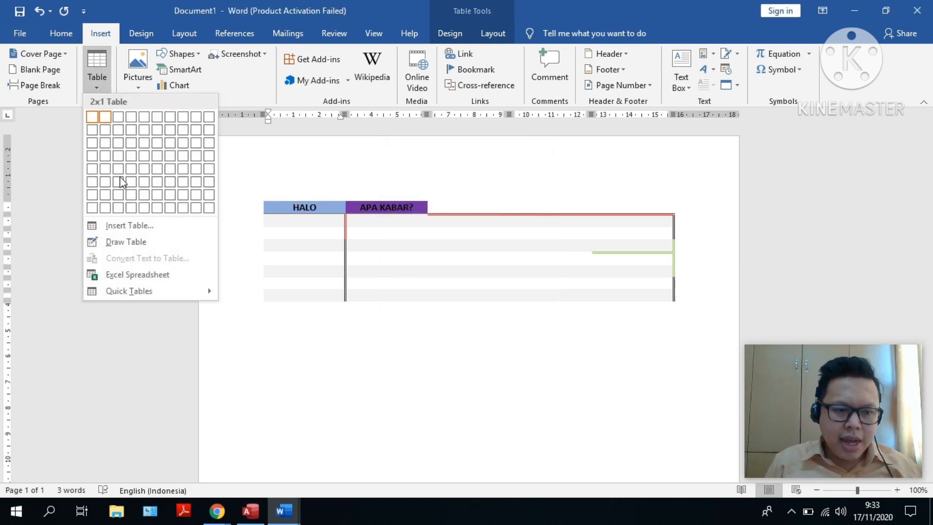
{"action": "left_click", "coordinate": [118, 245]}
{"action": "mouse_move", "coordinate": [265, 345]}
{"action": "left_mouse_down"}
{"action": "mouse_move", "coordinate": [663, 396]}
{"action": "mouse_move", "coordinate": [679, 389]}
{"action": "mouse_move", "coordinate": [675, 402]}
{"action": "left_mouse_up"}
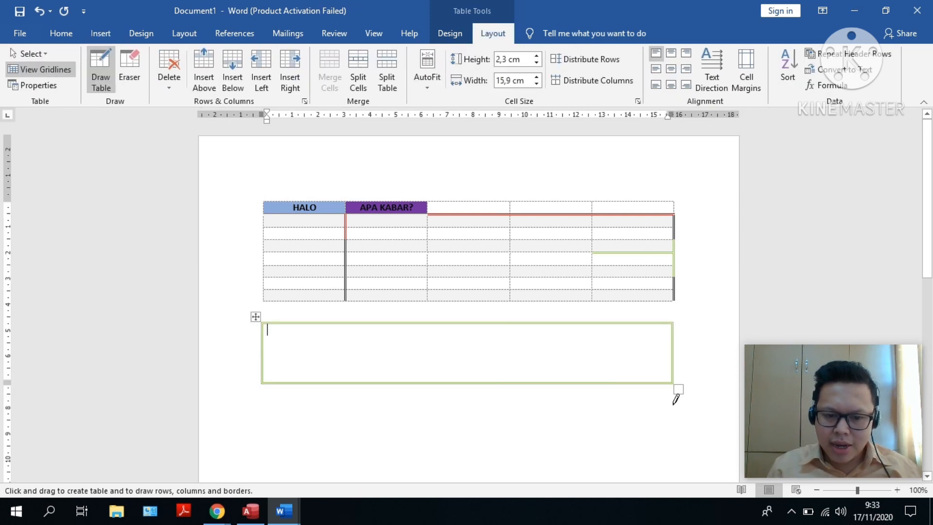
{"action": "left_click_drag", "start_coordinate": [307, 322], "coordinate": [300, 379]}
{"action": "left_click_drag", "start_coordinate": [359, 330], "coordinate": [358, 386]}
{"action": "left_click_drag", "start_coordinate": [350, 350], "coordinate": [602, 355]}
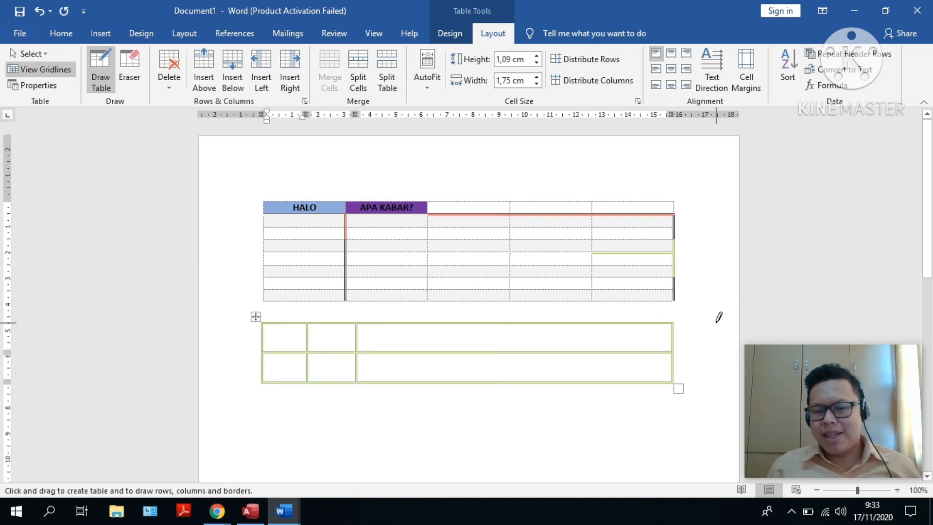